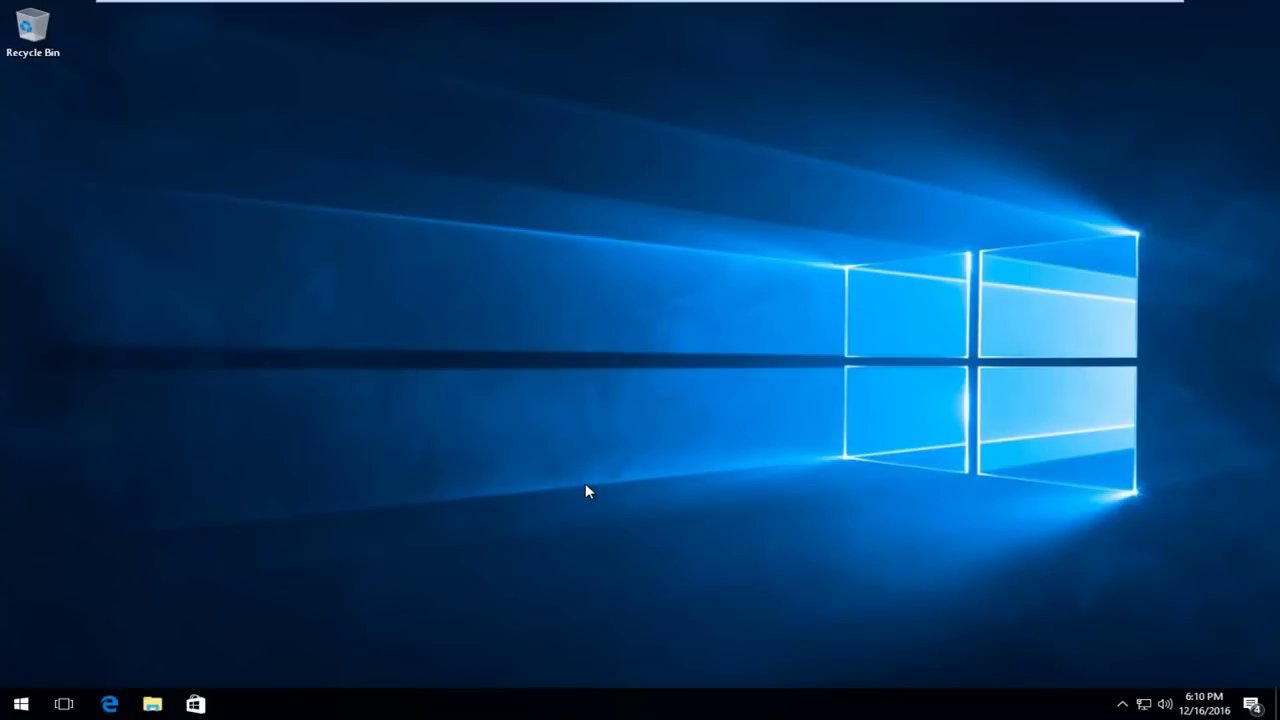
- Search the Start menu for 'network and' to reach Network and Sharing Center
left_click(20, 704)
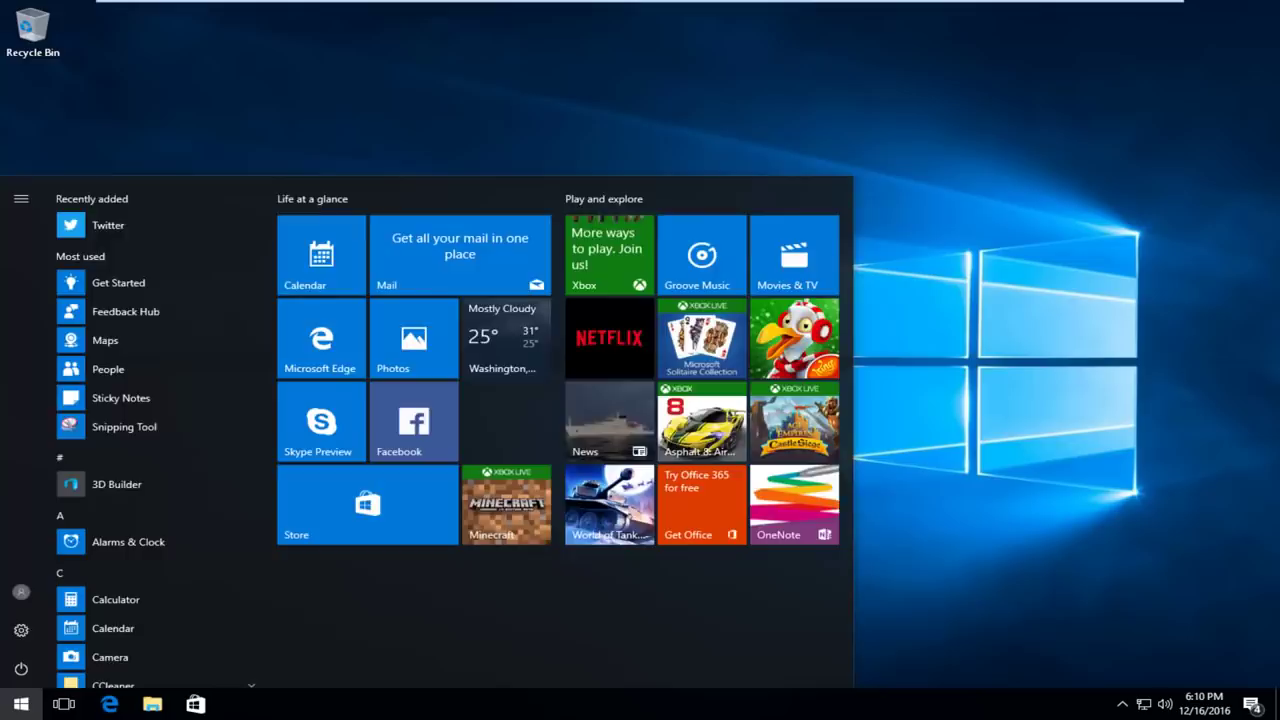
type("network and")
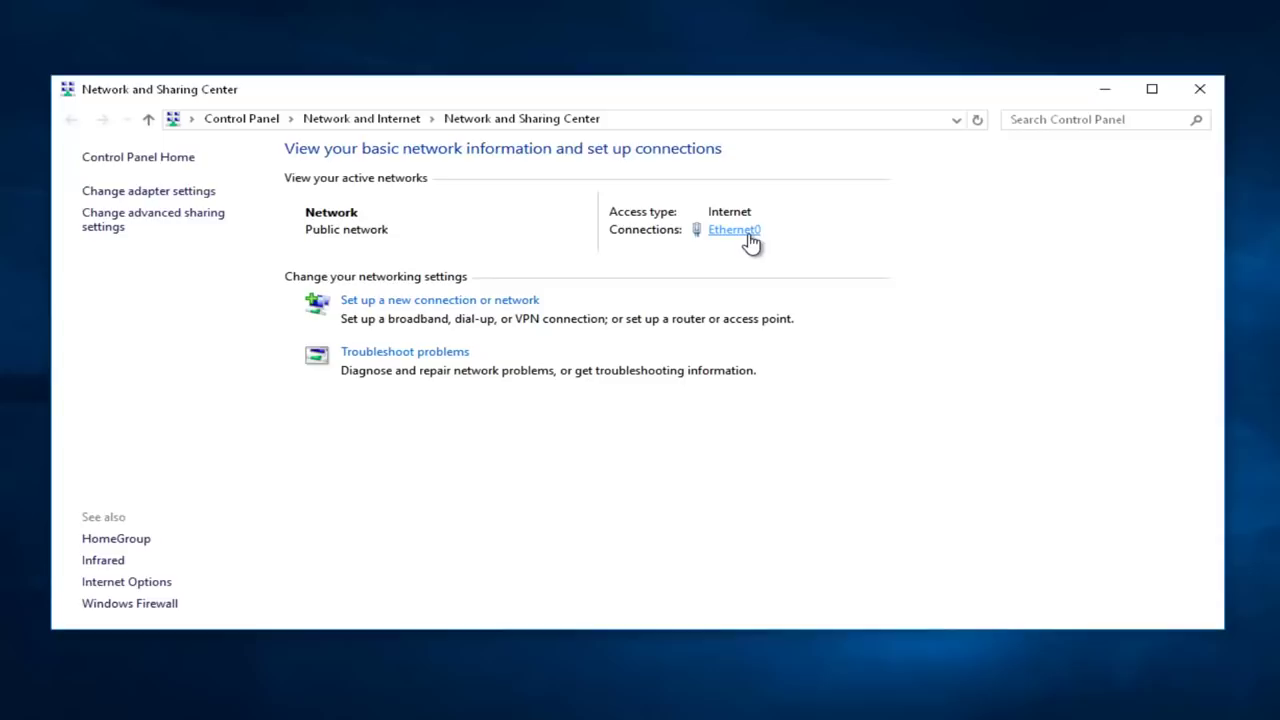
- Open Ethernet0's status and Properties, then select Internet Protocol Version 4 (TCP/IPv4)
left_click(748, 236)
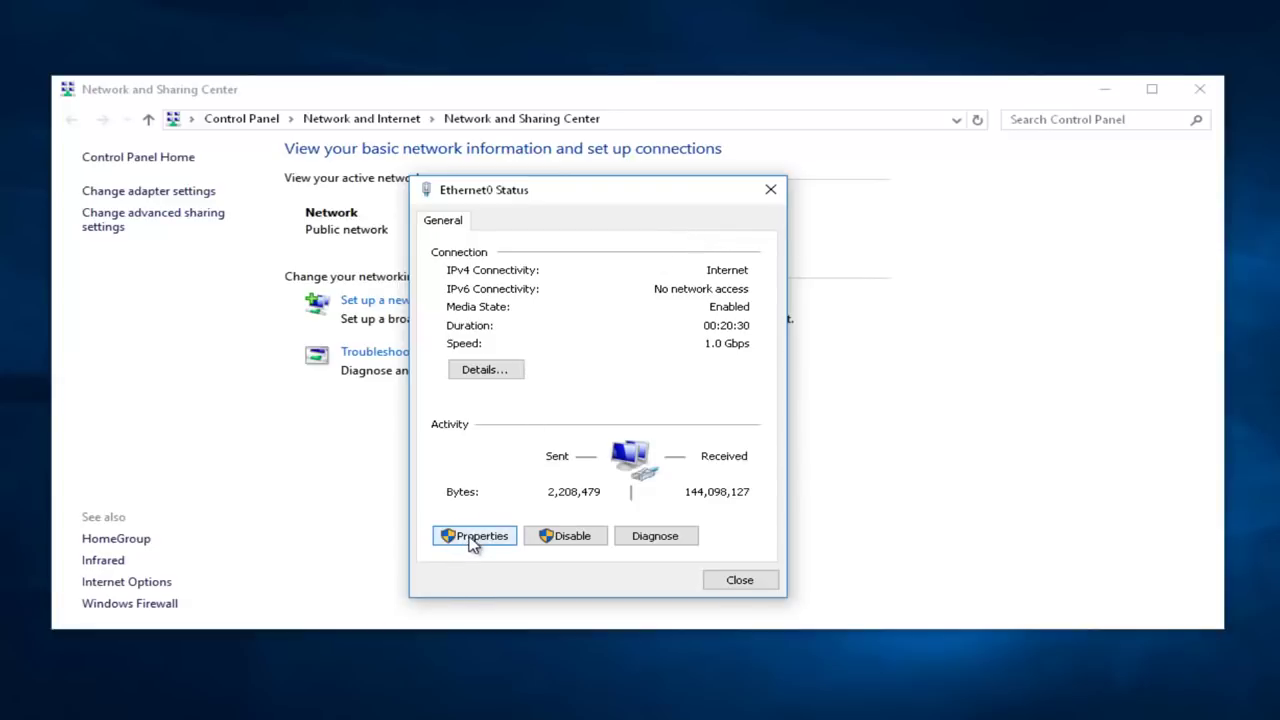
left_click(474, 540)
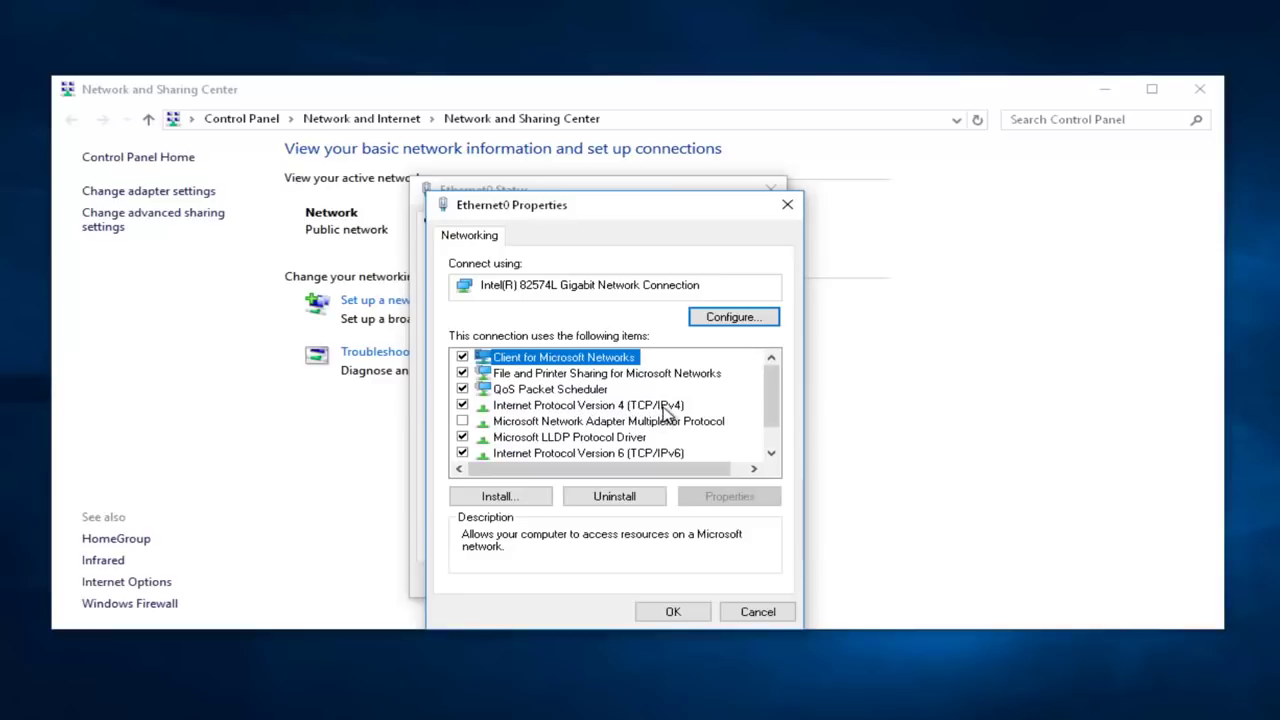
left_click(541, 407)
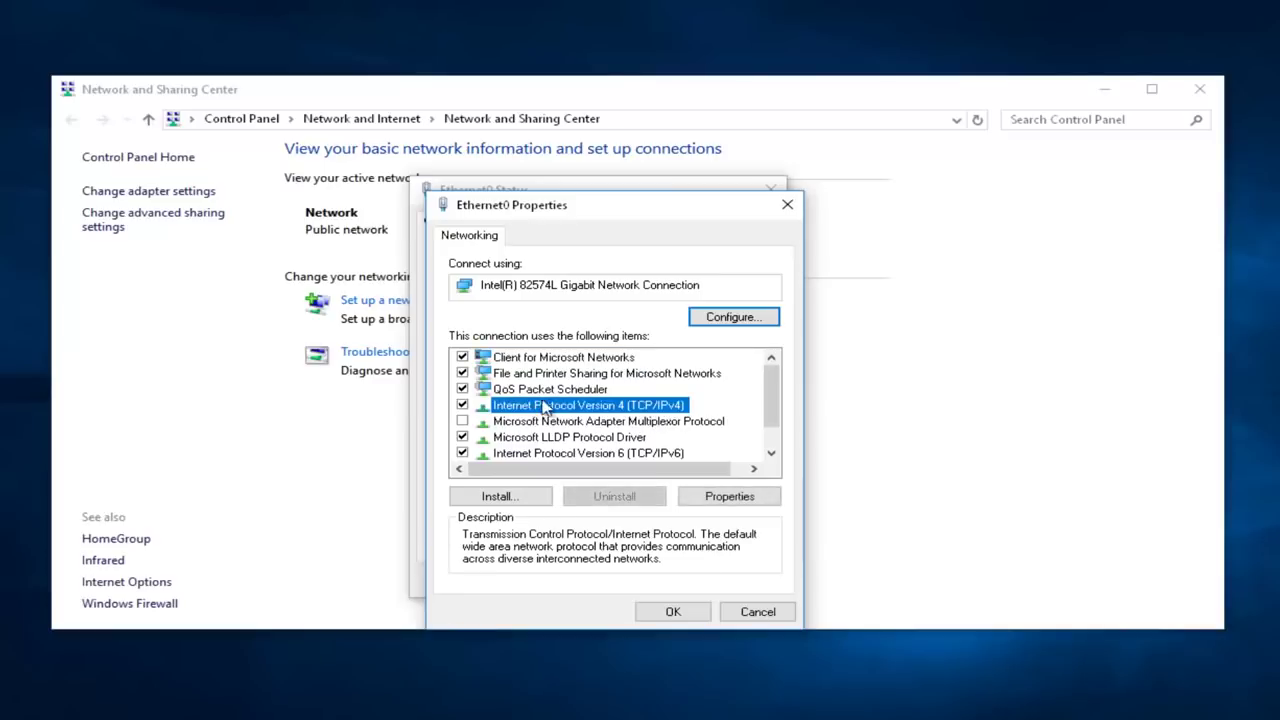
- Open the IPv4 properties and enter 8.8.8.8 as the manual preferred DNS server
left_click(733, 497)
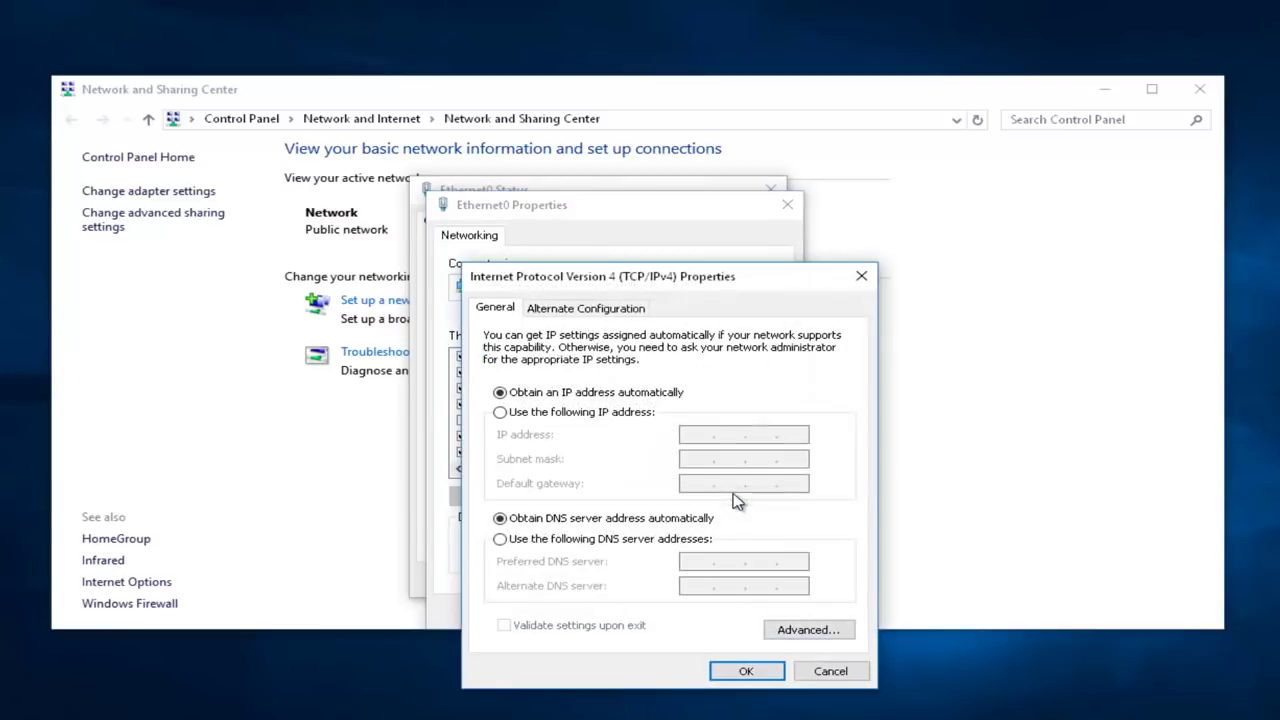
left_click_drag(688, 290, 644, 209)
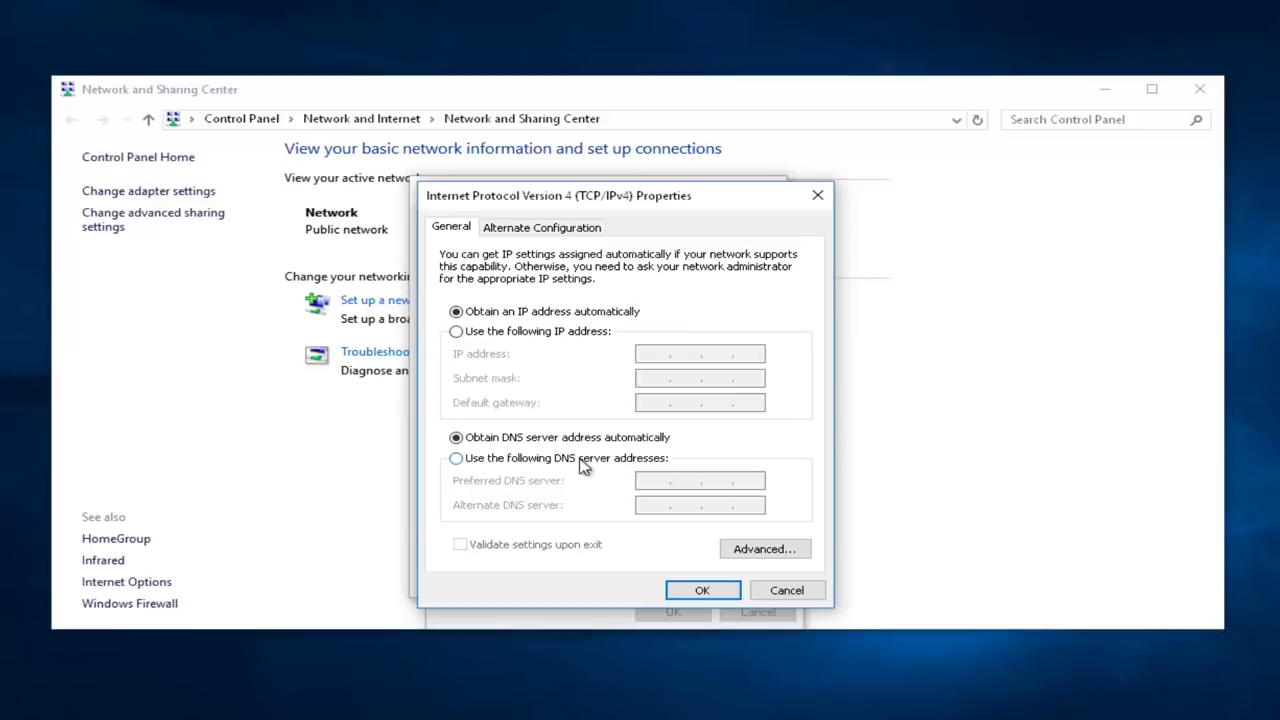
left_click(456, 459)
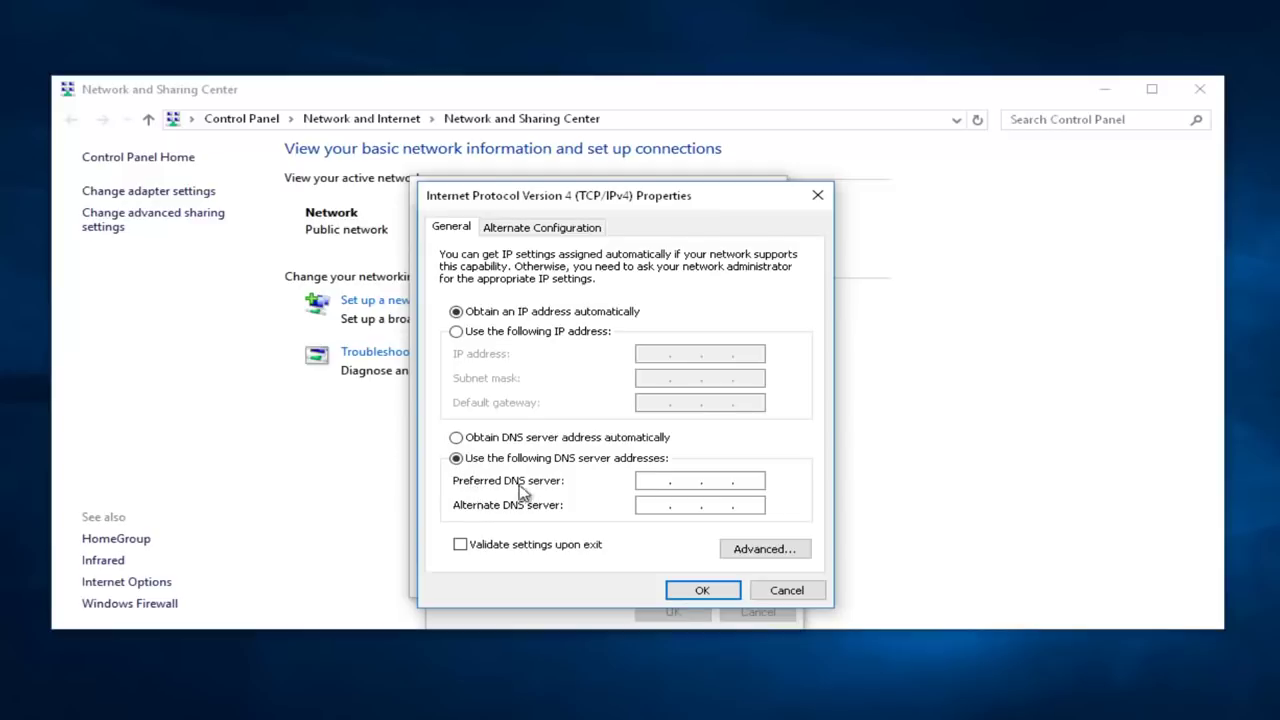
type("8.8.8.8")
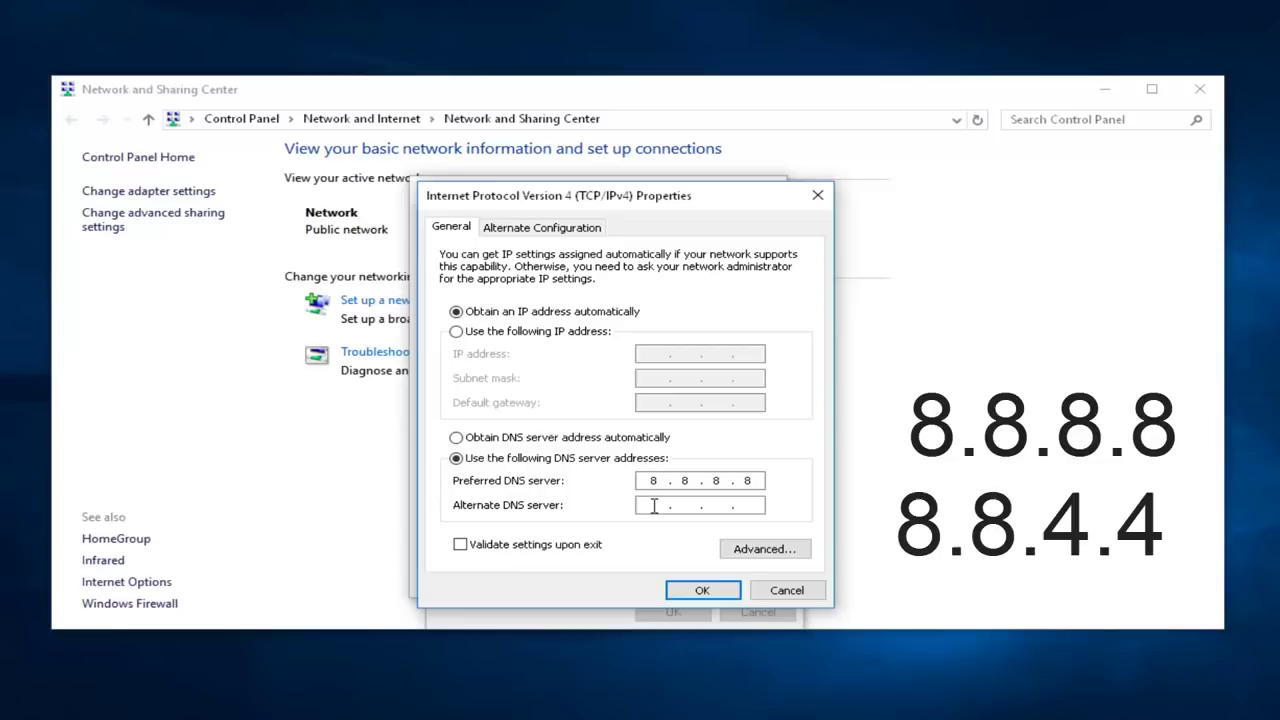
- Enter 8.8.4.4 as the alternate DNS server
left_click(655, 505)
type("8")
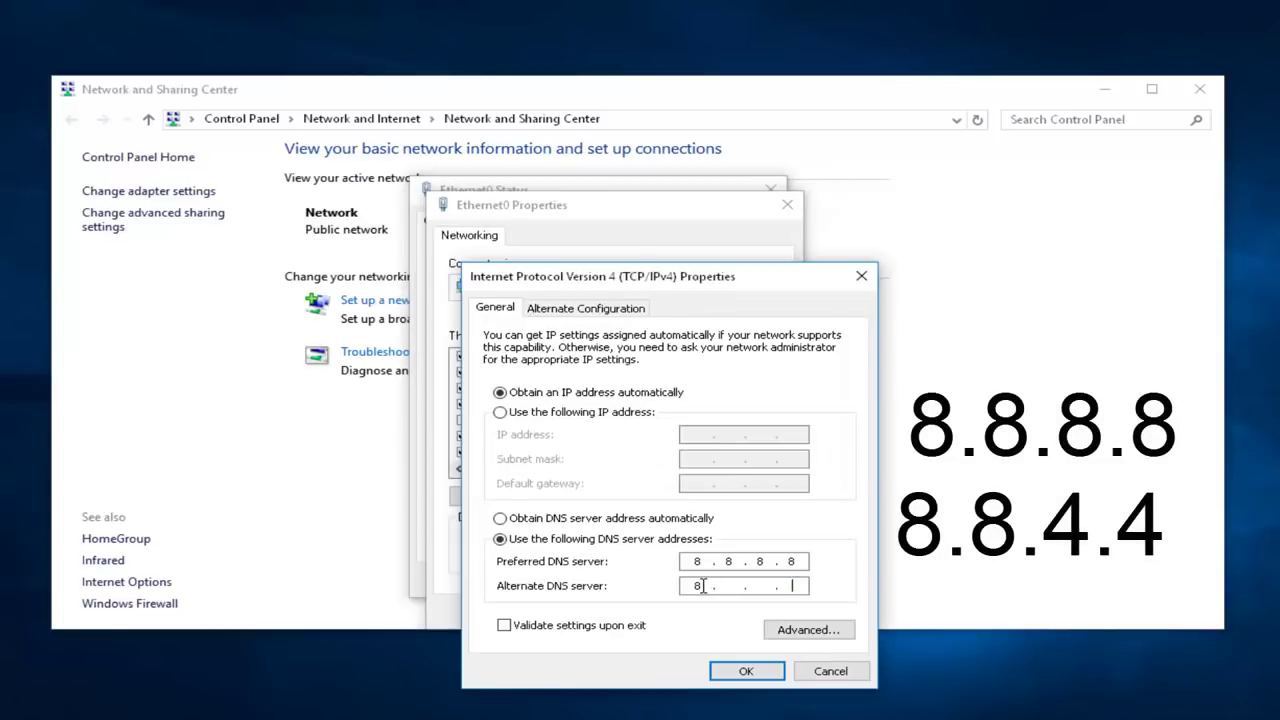
type(".8.4")
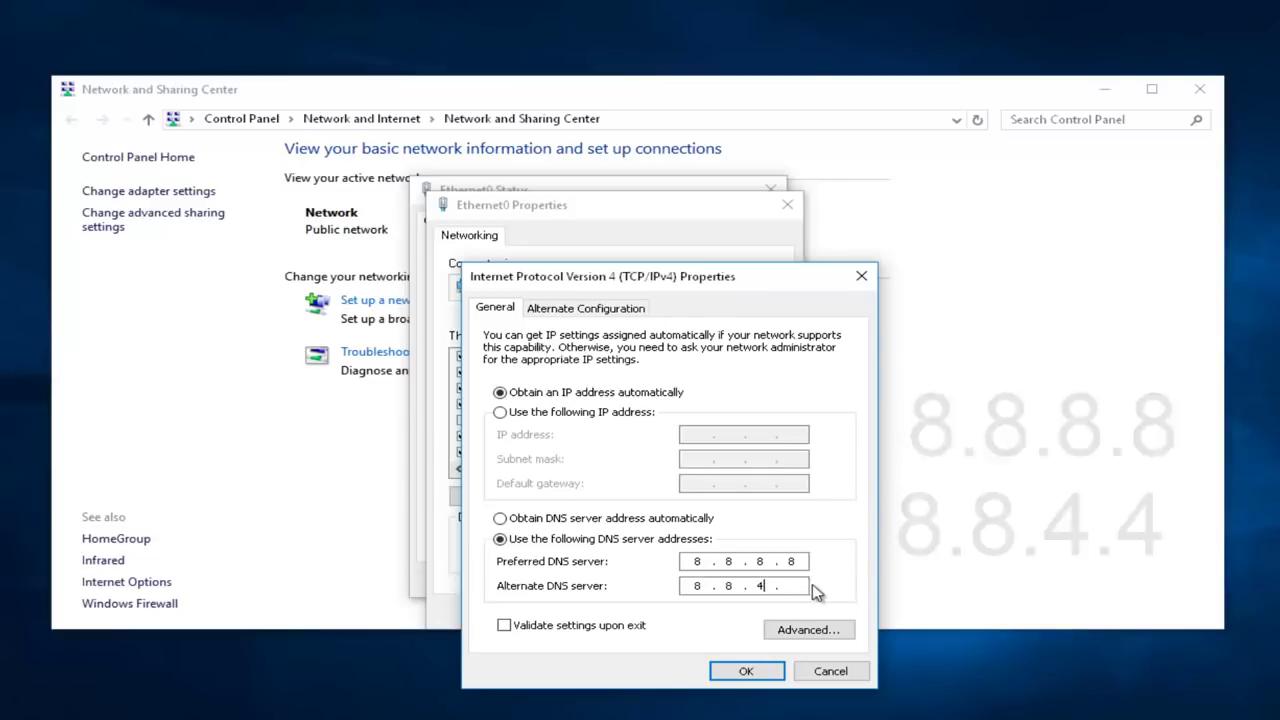
type(".4")
left_click_drag(678, 284, 660, 200)
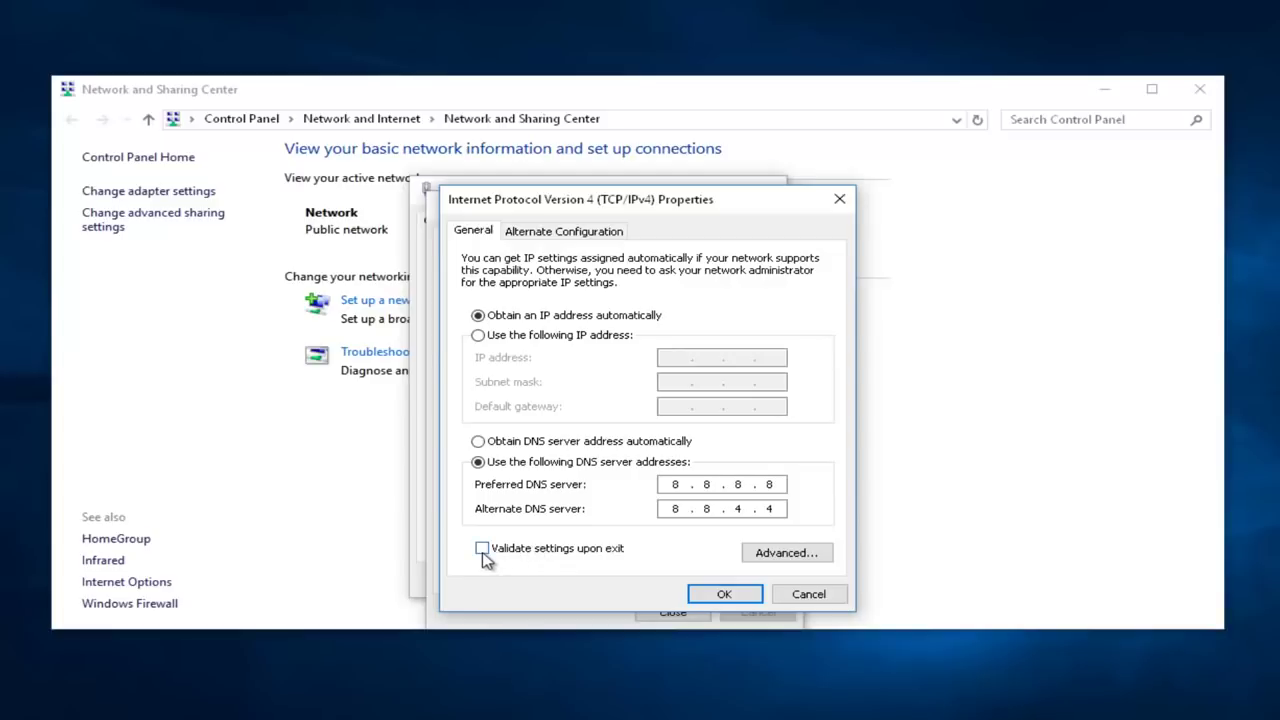
- Save the new DNS settings, close Ethernet0 Properties, and start diagnosing the connection
left_click(734, 596)
left_click(673, 612)
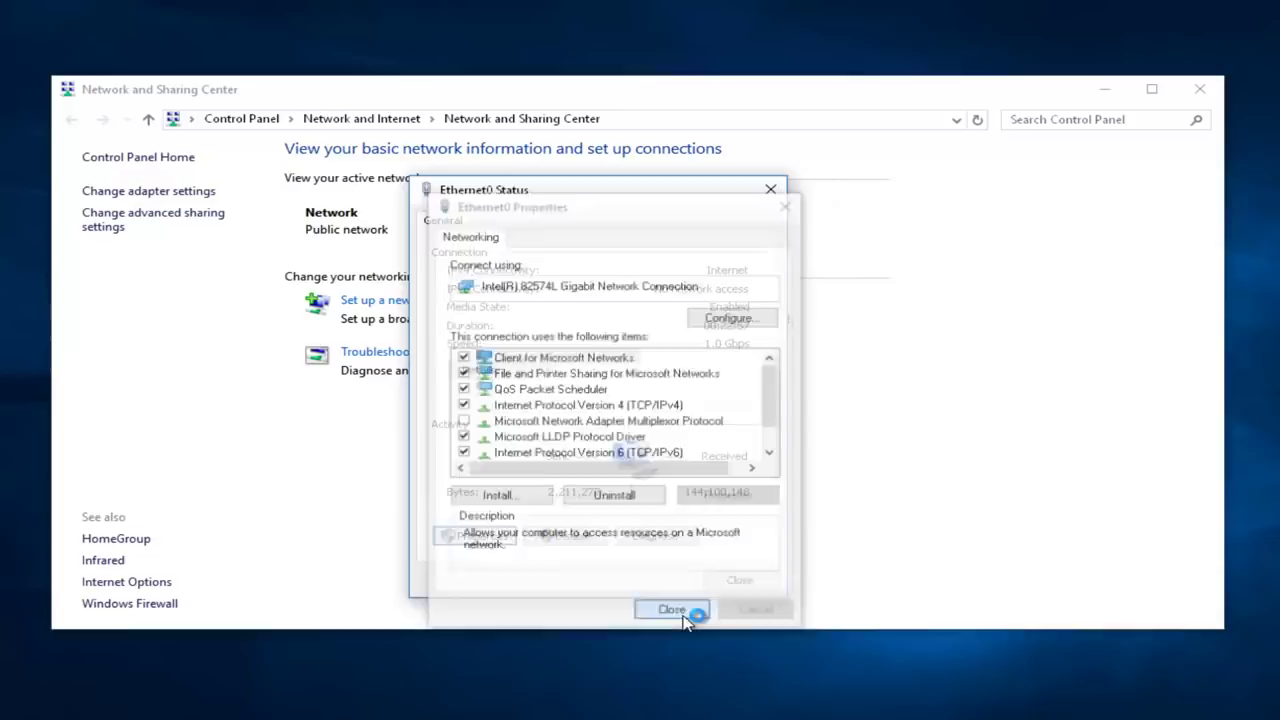
left_click(655, 536)
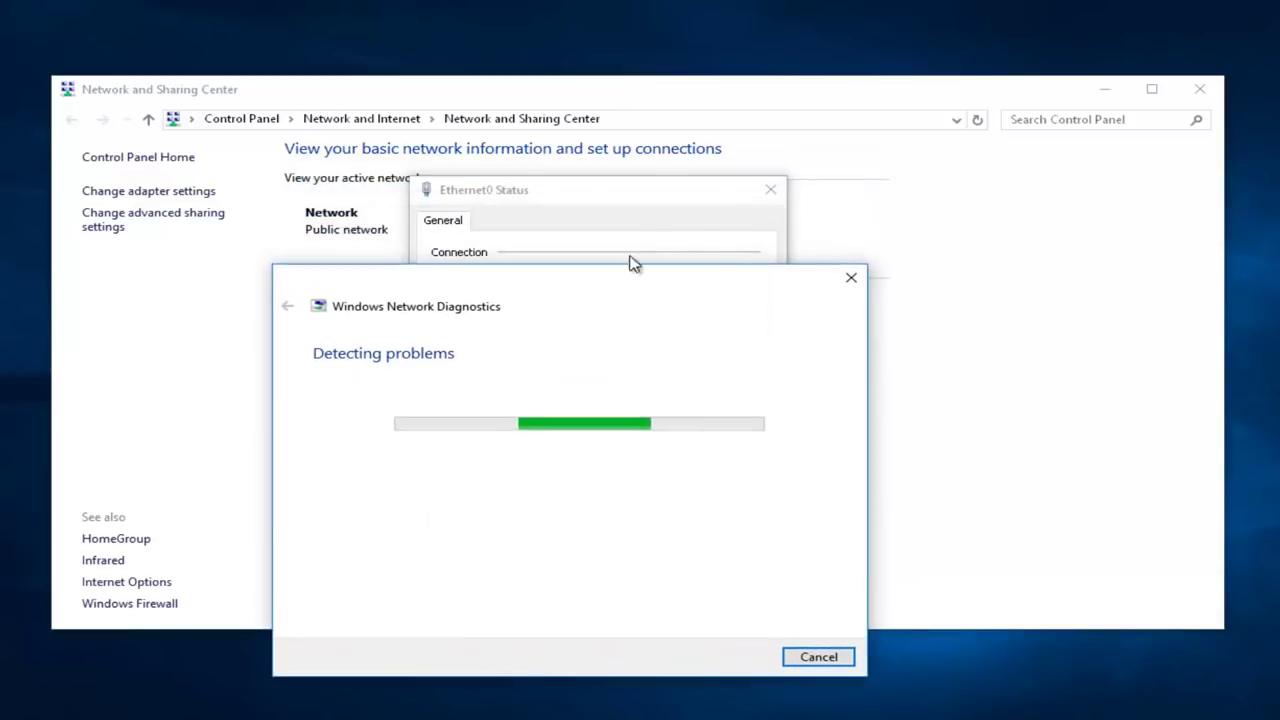
- Close the Ethernet0 Status and Network and Sharing Center windows
left_click(769, 194)
left_click_drag(566, 300, 620, 177)
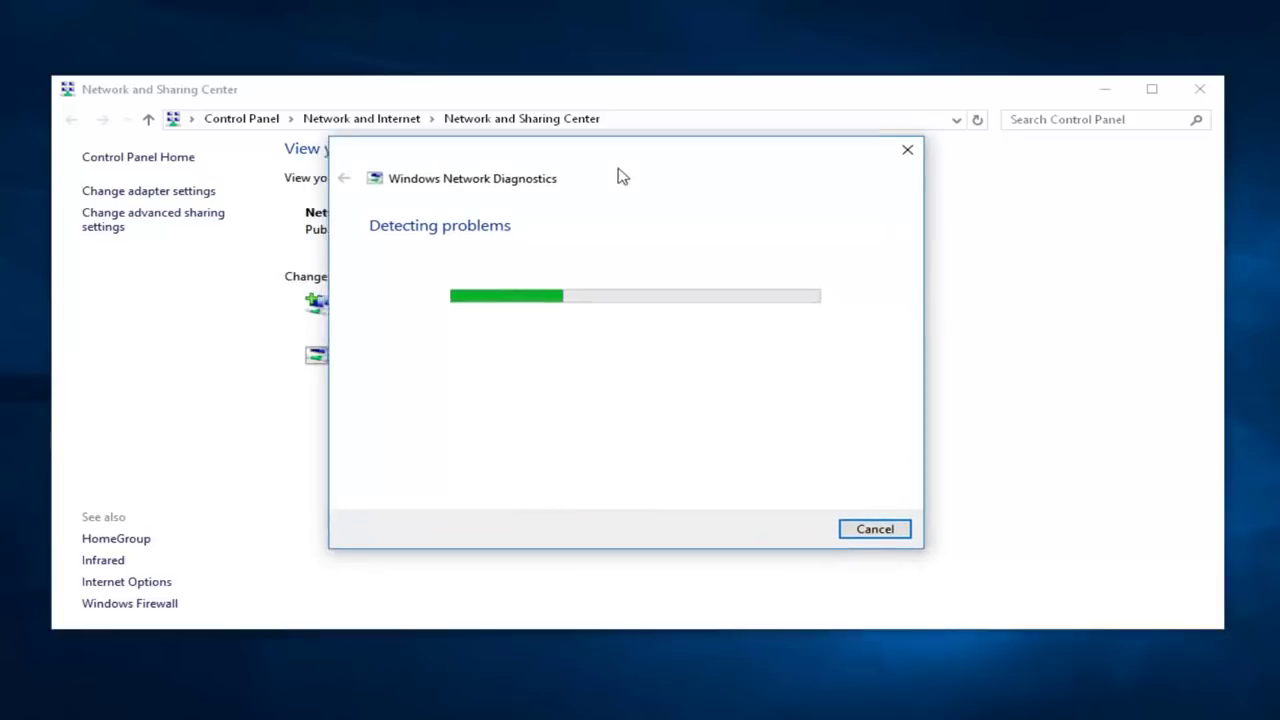
left_click(597, 104)
left_click(1216, 91)
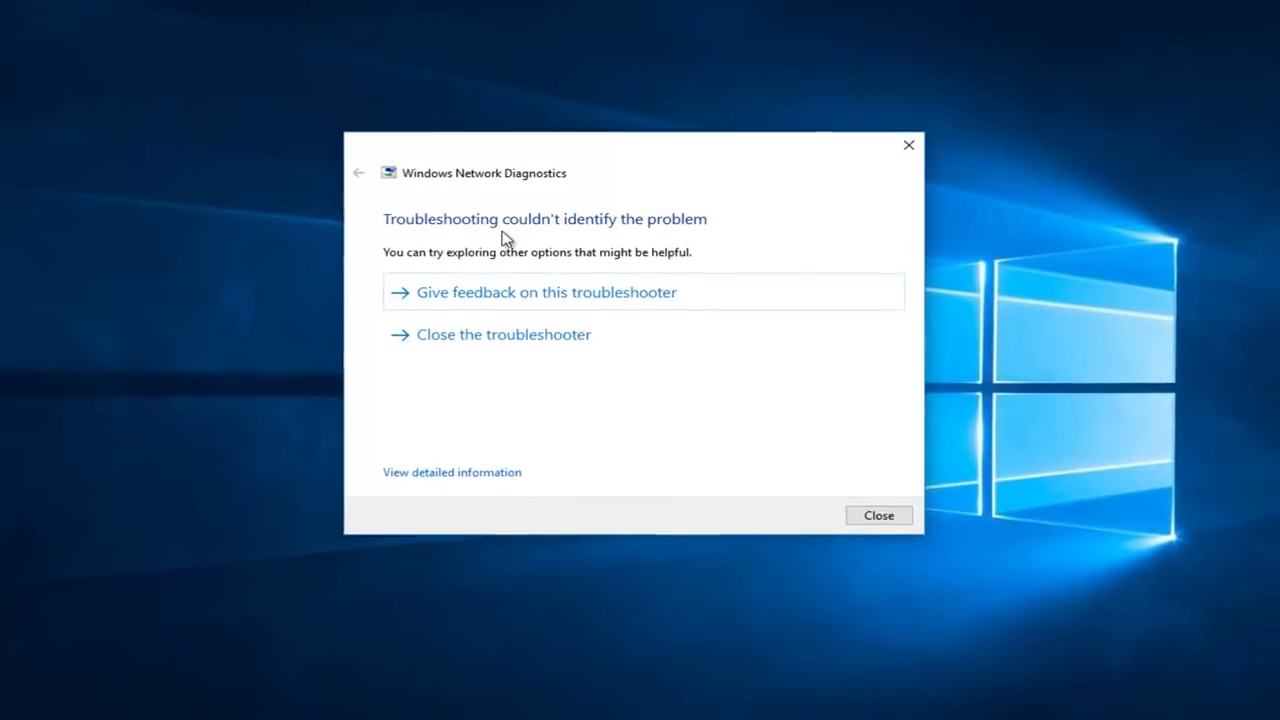
- Close the diagnostics window and load youtube.com in Microsoft Edge
left_click(907, 150)
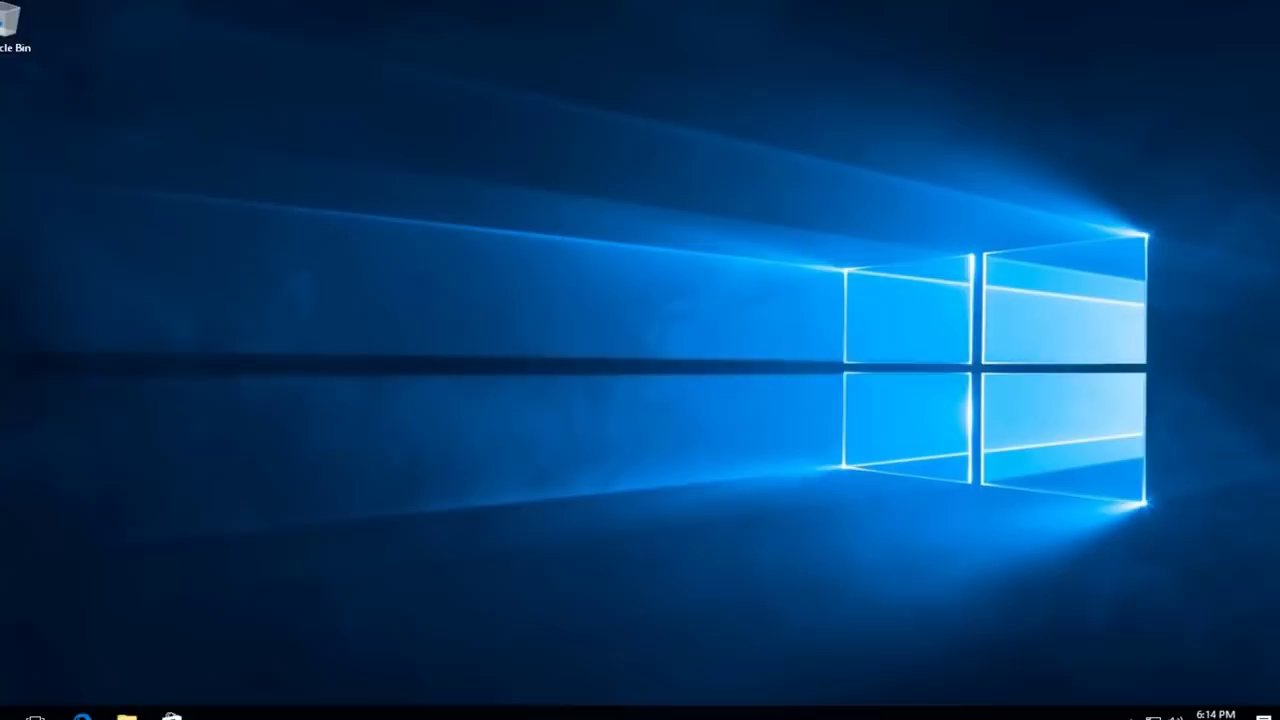
left_click(107, 705)
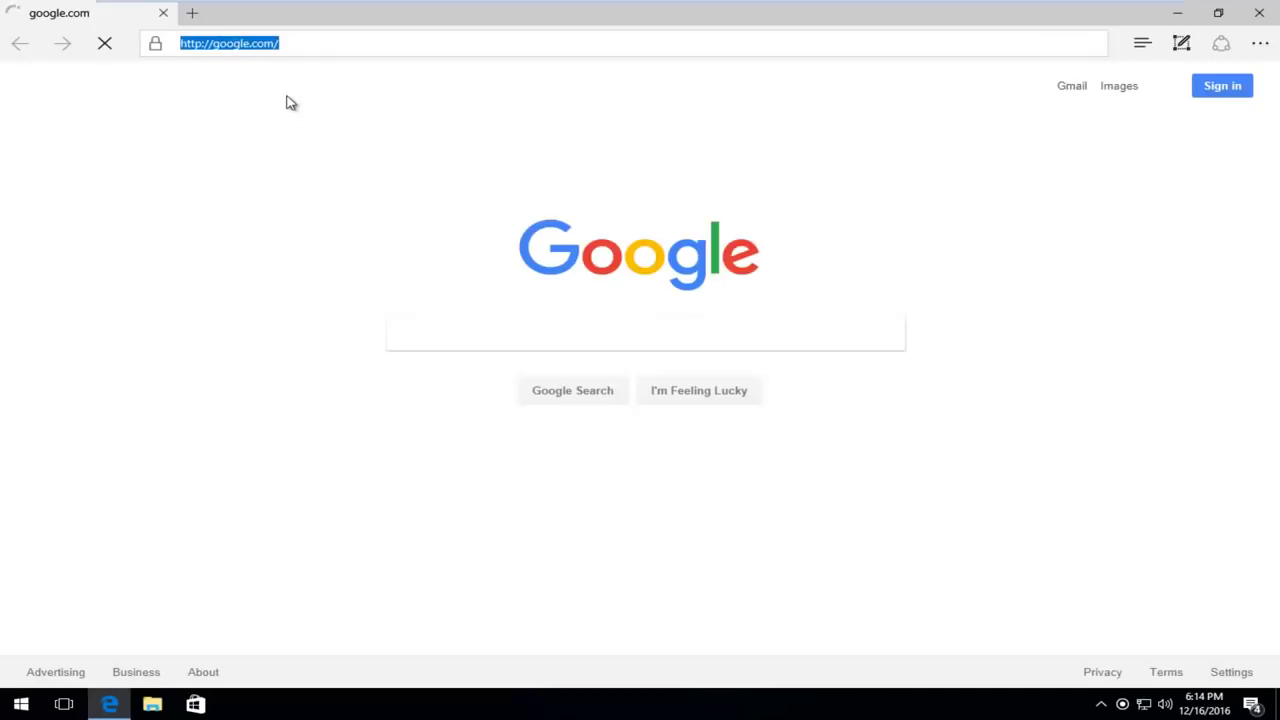
type("youtube.com")
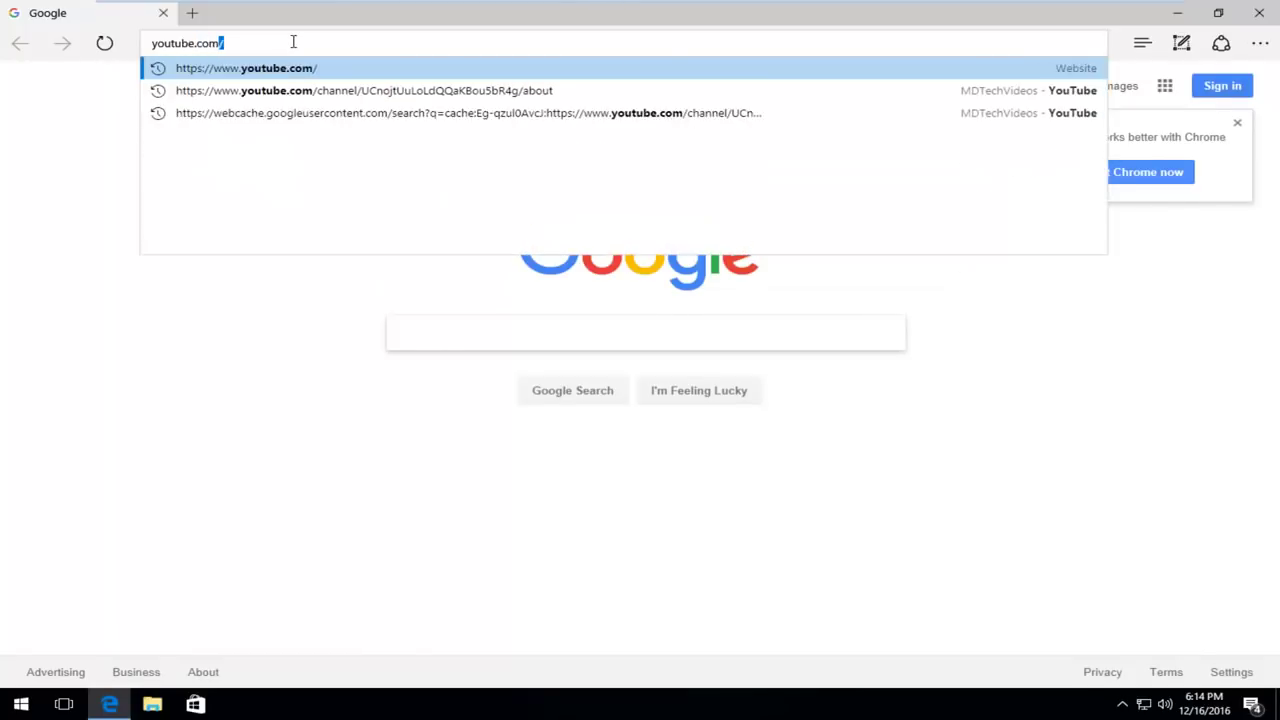
key("Return")
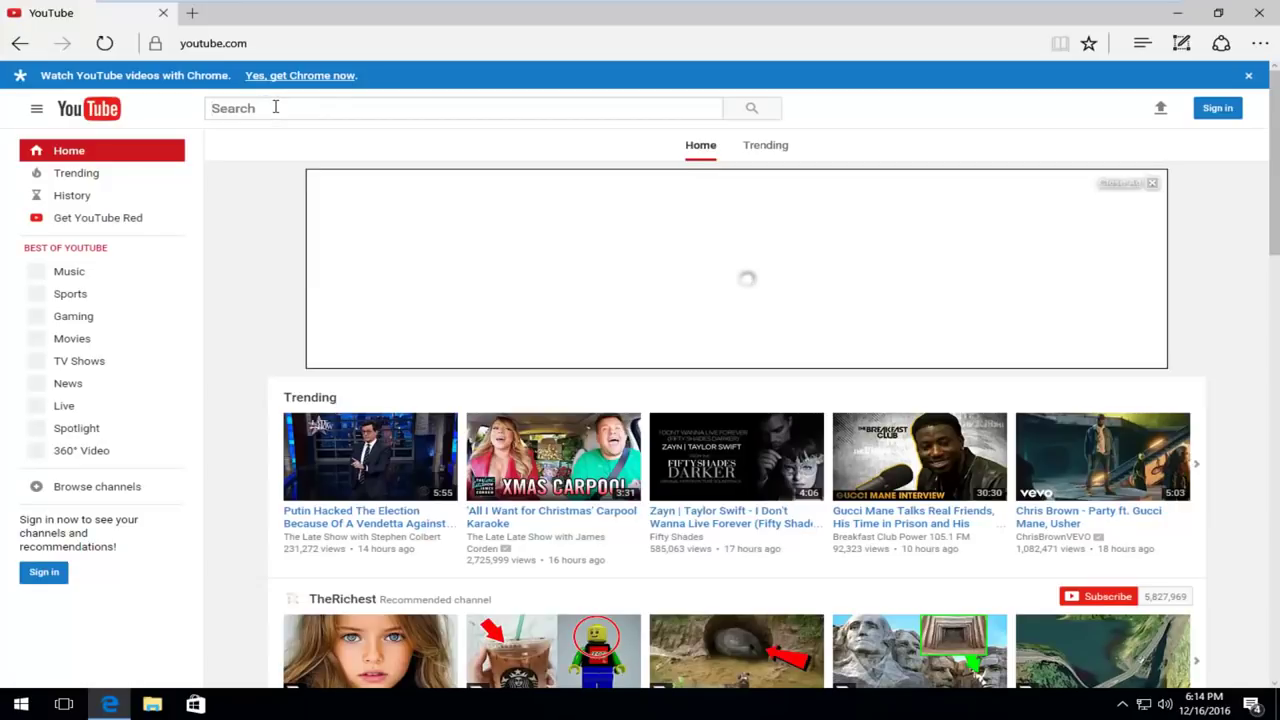
- Search YouTube for mdtechvideos and open the MDTechVideos channel page
type("mdtechvideos")
key("Return")
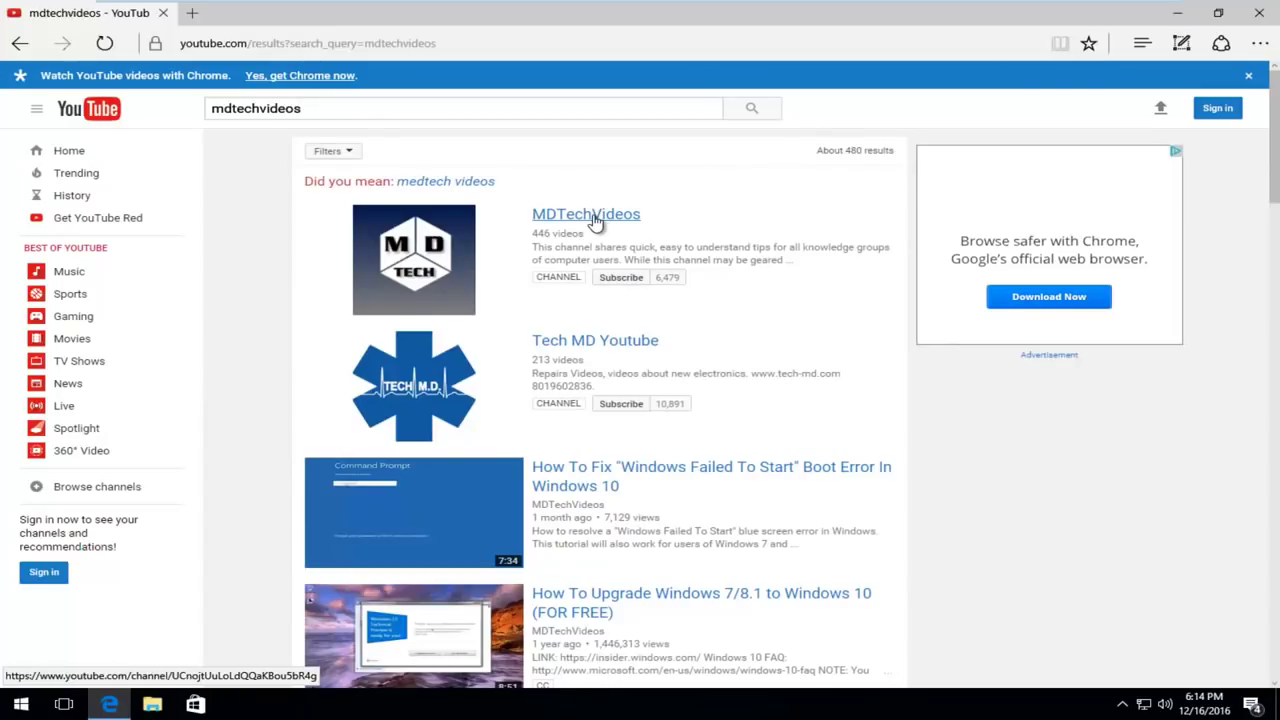
left_click(593, 220)
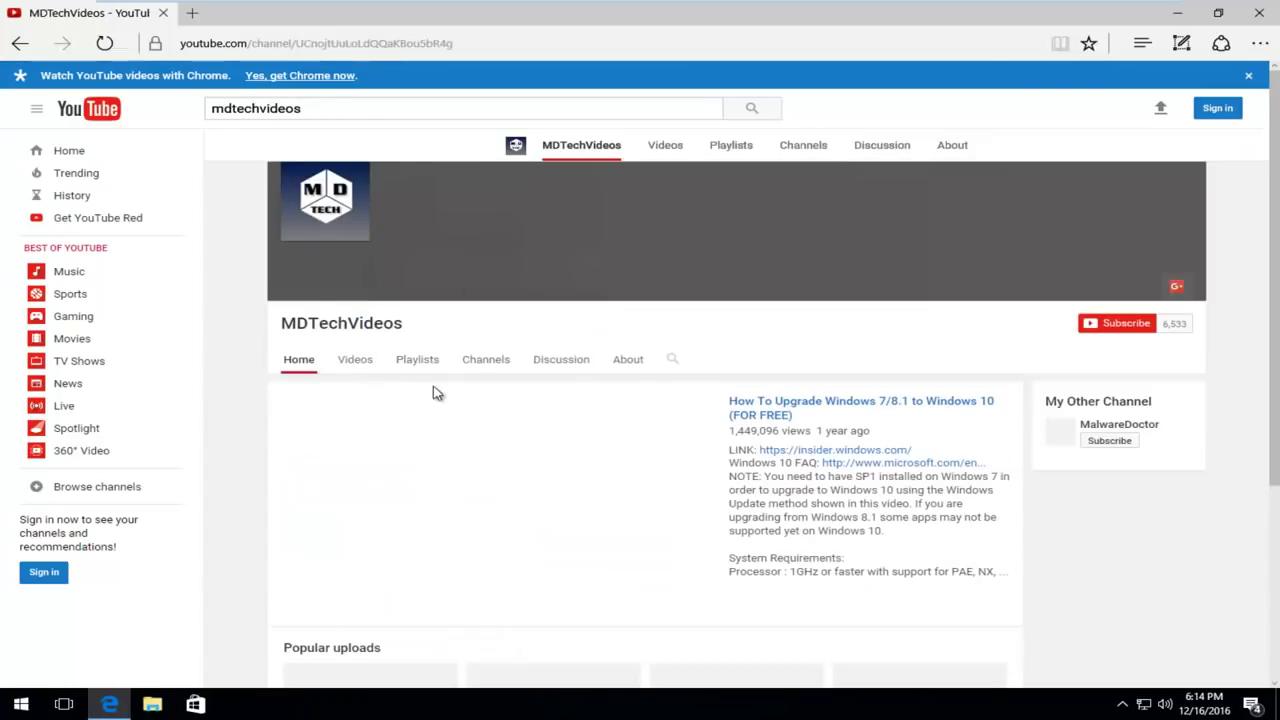
scroll(354, 474, "down", 3)
scroll(354, 474, "up", 2)
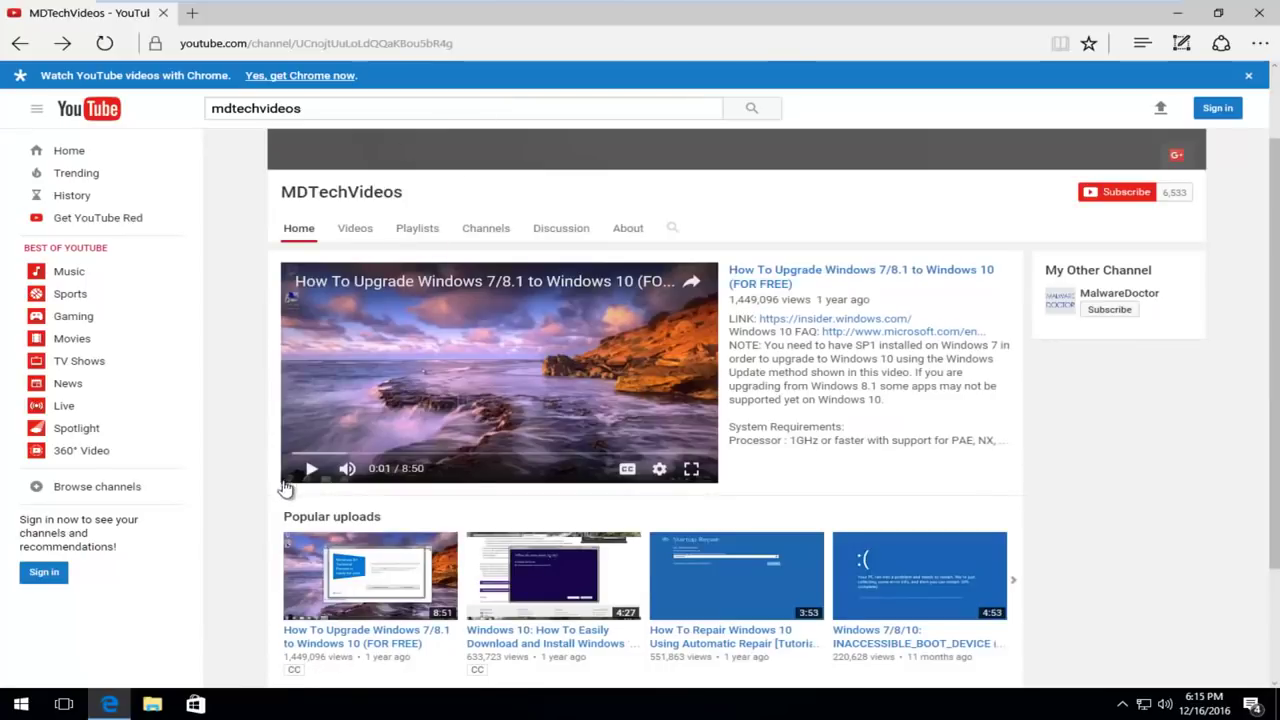
- Play the featured video muted, skip to about 1:50, and pause it at 1:55
left_click(311, 472)
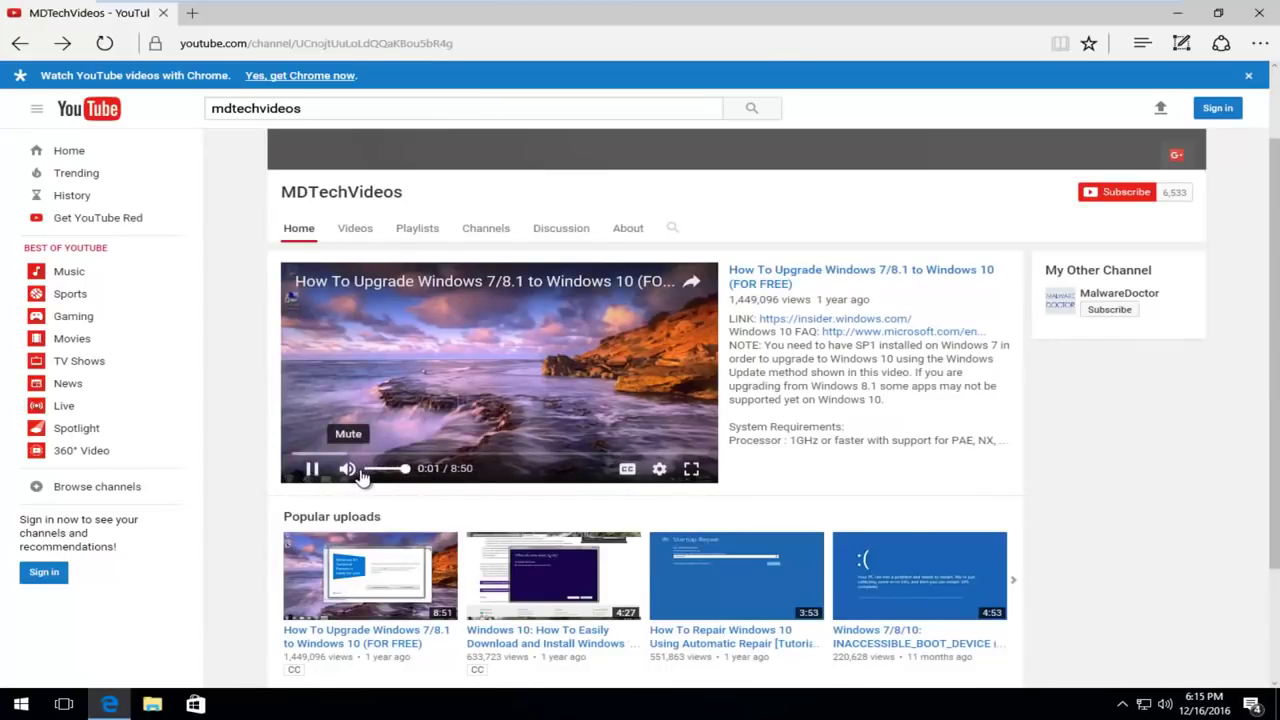
left_click(347, 468)
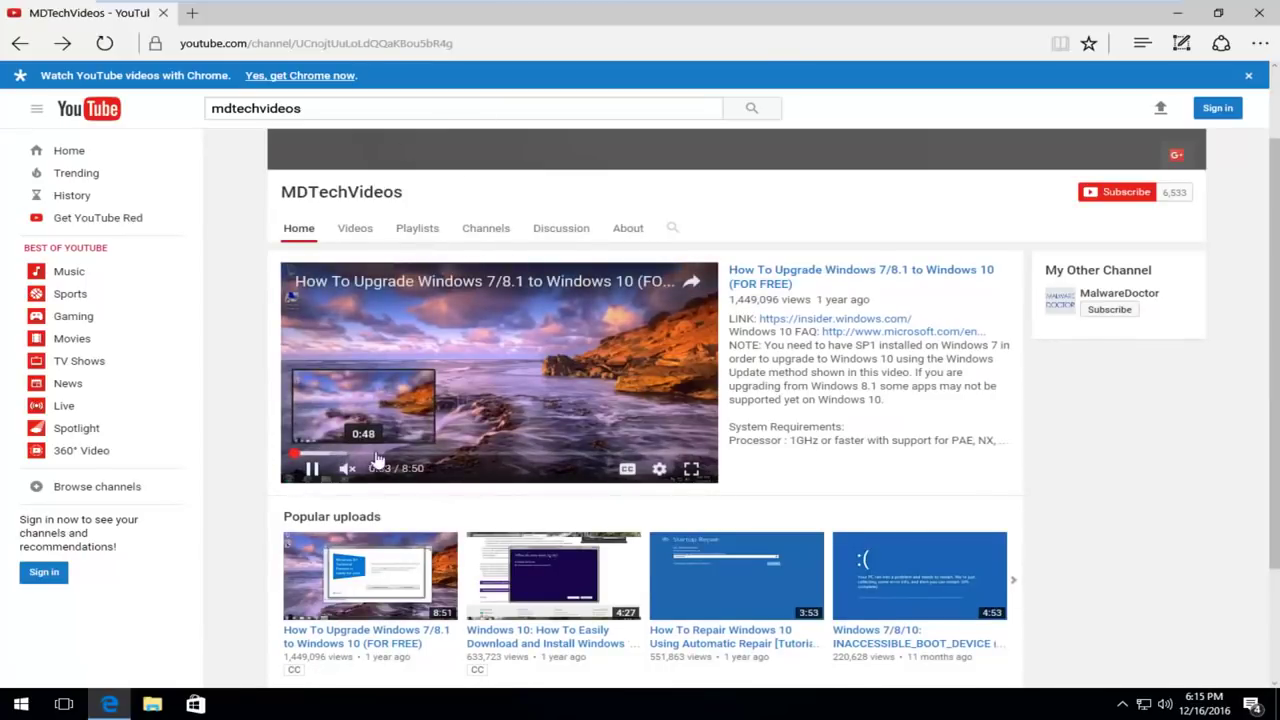
left_click(378, 453)
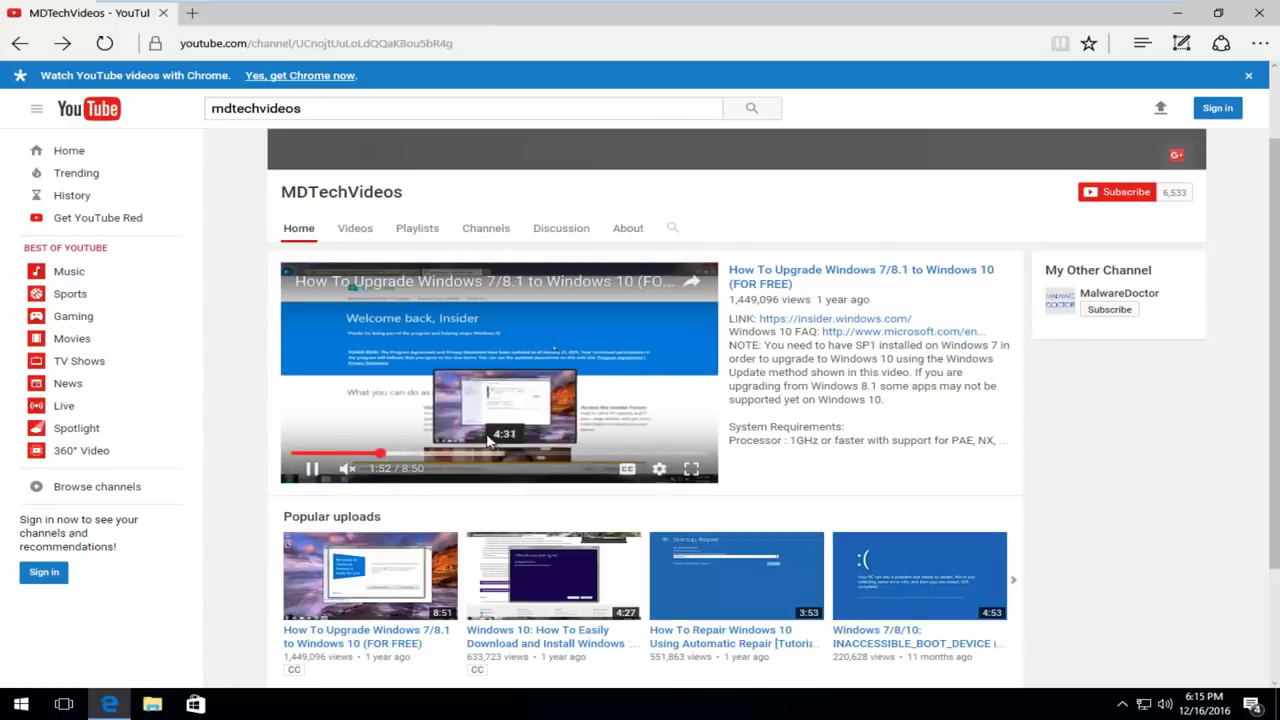
left_click(312, 468)
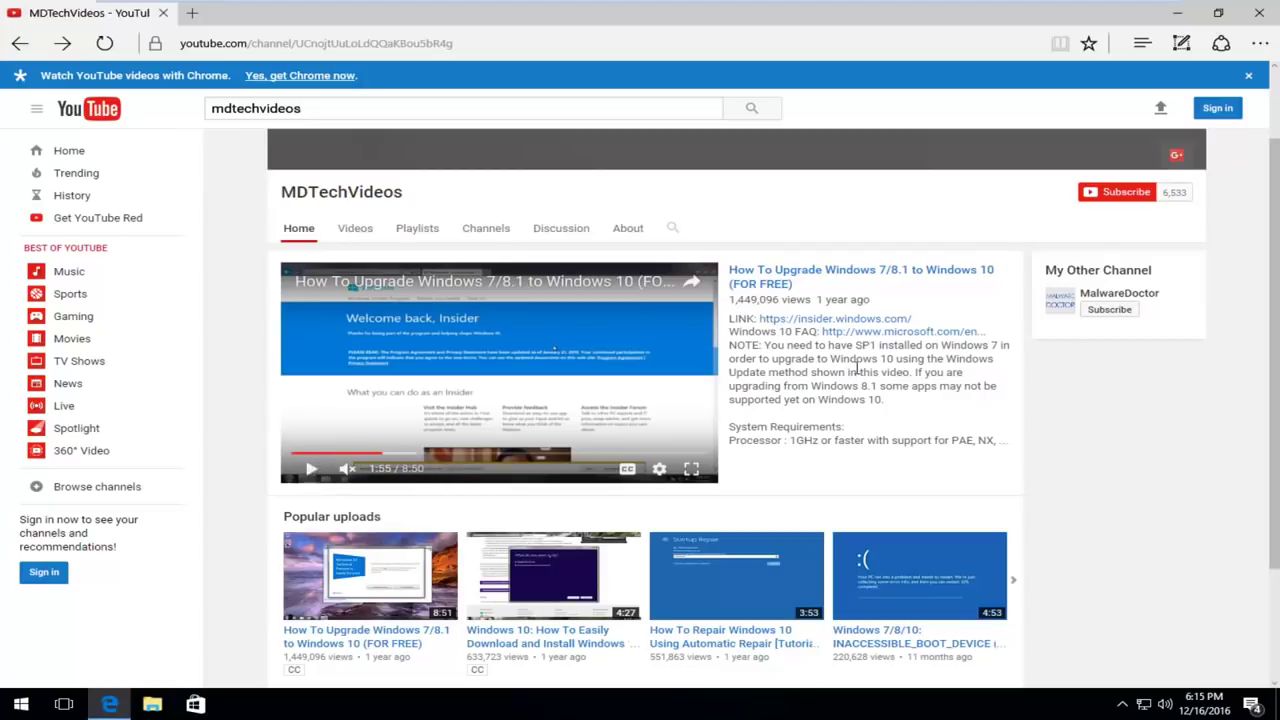